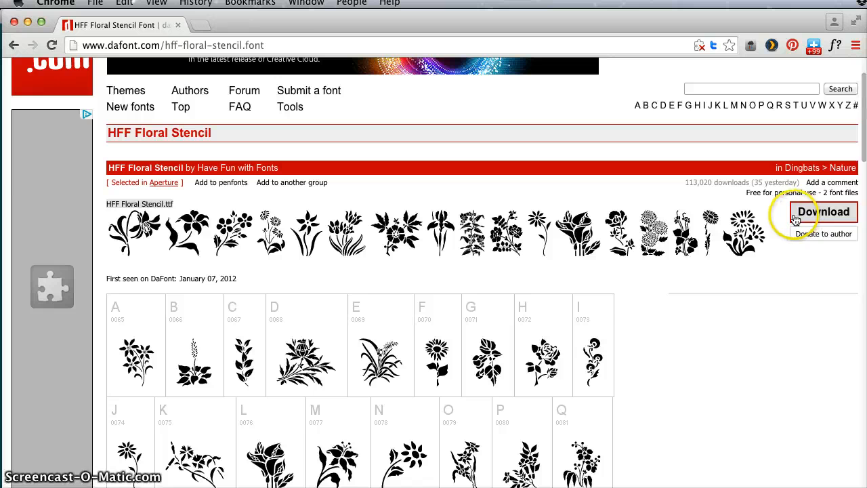
Examine the HFF Floral Stencil character chart to see which uppercase and lowercase letters produce which flowers.
{"action": "scroll", "coordinate": [635, 300], "scroll_direction": "down", "scroll_amount": 3}
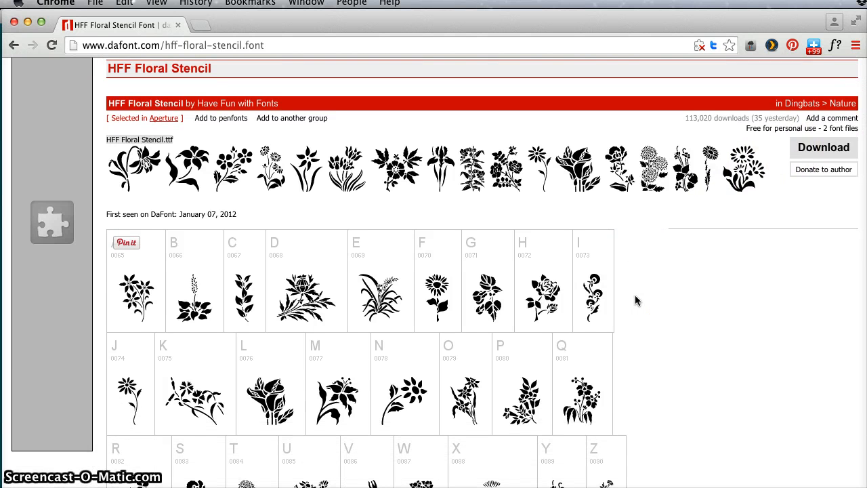
{"action": "scroll", "coordinate": [635, 300], "scroll_direction": "down", "scroll_amount": 4}
{"action": "scroll", "coordinate": [635, 300], "scroll_direction": "down", "scroll_amount": 1}
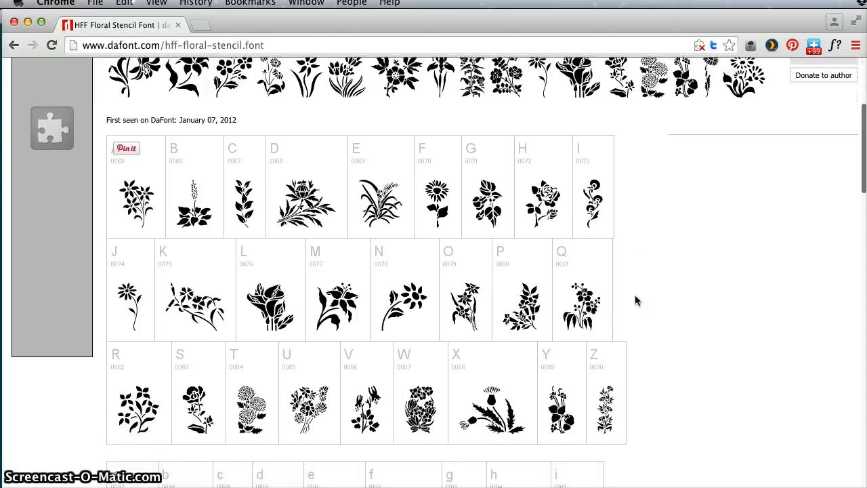
{"action": "scroll", "coordinate": [635, 300], "scroll_direction": "down", "scroll_amount": 4}
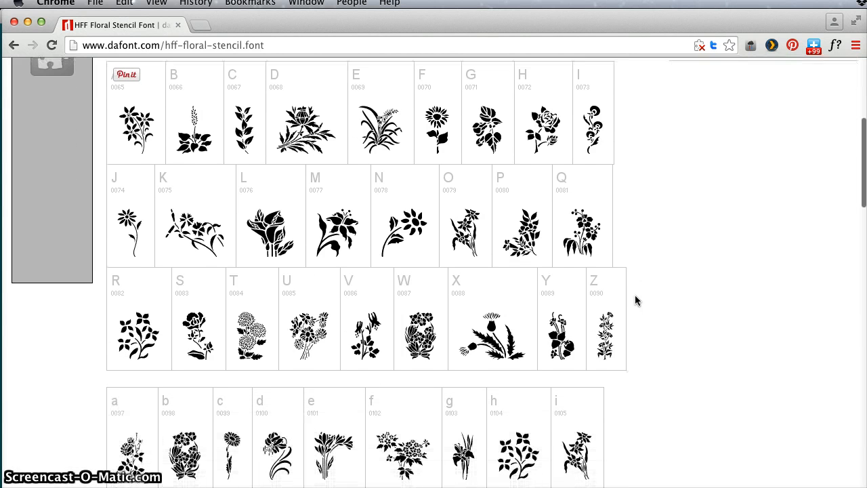
{"action": "scroll", "coordinate": [635, 300], "scroll_direction": "down", "scroll_amount": 6}
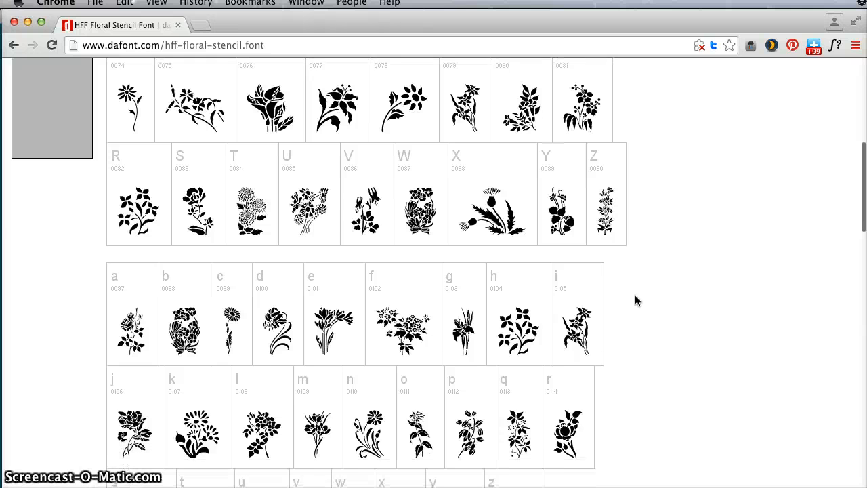
{"action": "scroll", "coordinate": [636, 300], "scroll_direction": "down", "scroll_amount": 4}
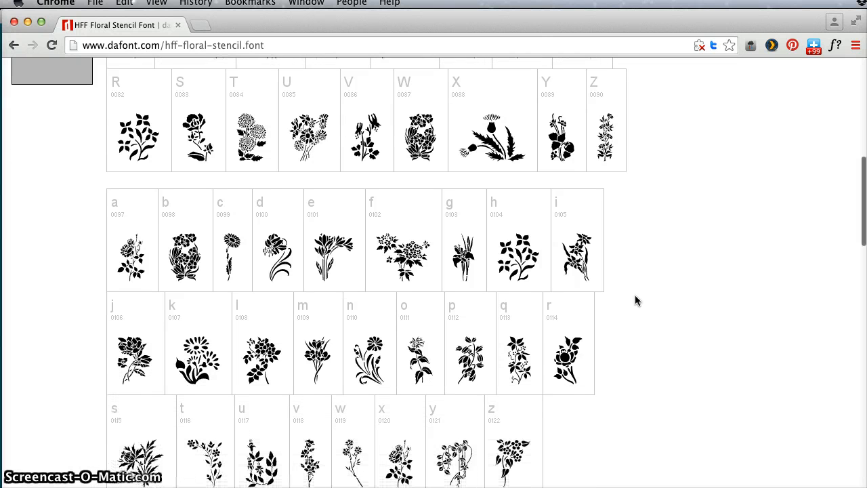
{"action": "scroll", "coordinate": [635, 300], "scroll_direction": "down", "scroll_amount": 1}
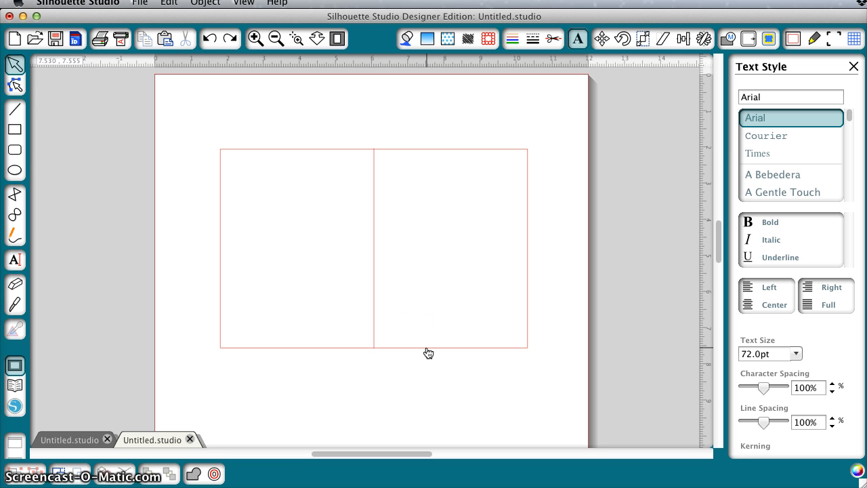
{"action": "left_click", "coordinate": [375, 326]}
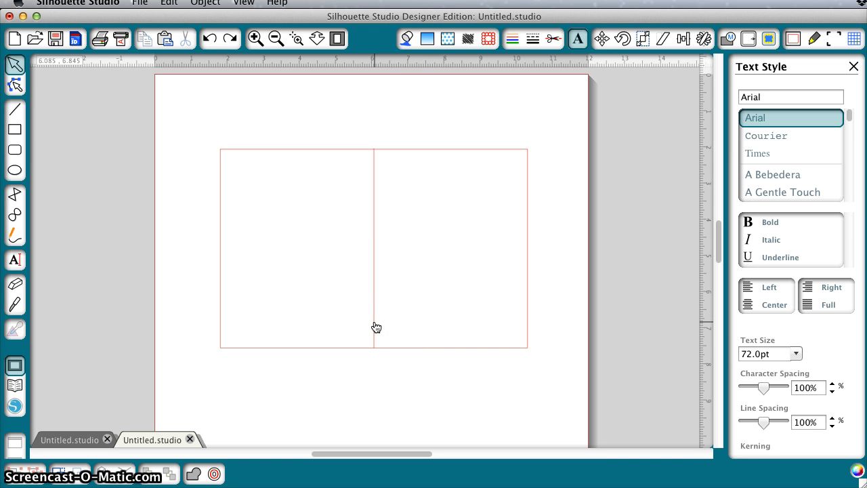
{"action": "left_click", "coordinate": [376, 327]}
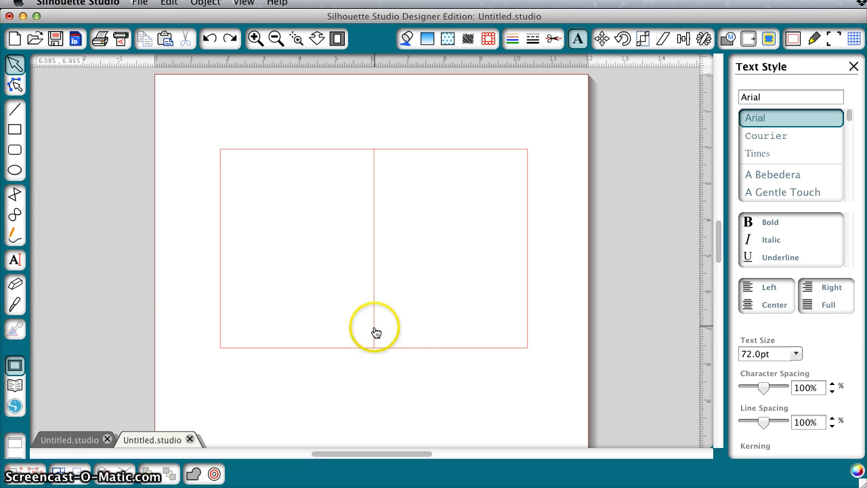
{"action": "left_click", "coordinate": [417, 378]}
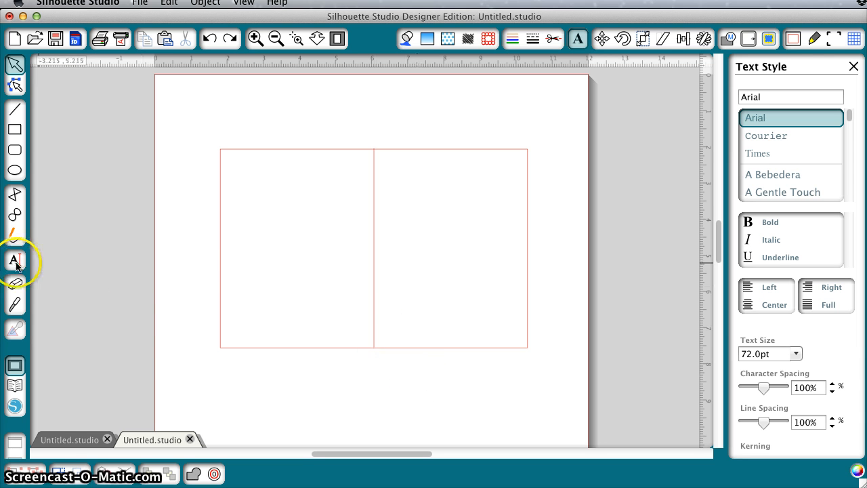
In Silhouette Studio, add the text "g" inside the right-hand panel of the card.
{"action": "left_click", "coordinate": [15, 260]}
{"action": "left_click", "coordinate": [453, 264]}
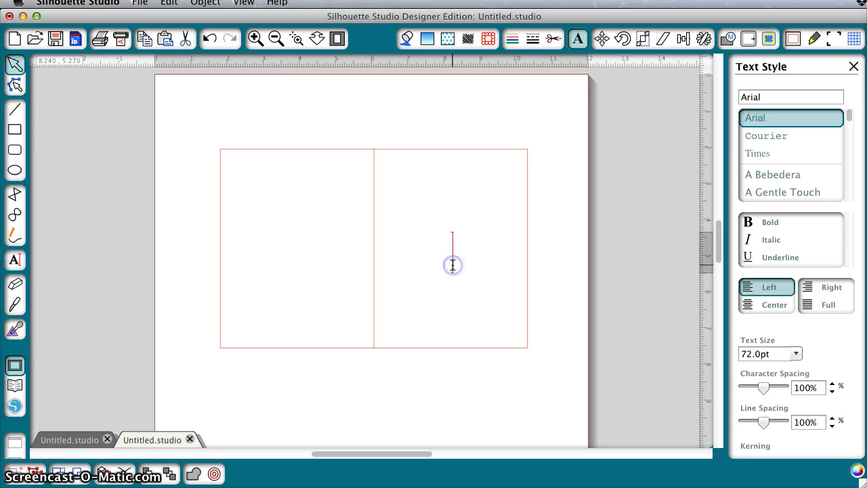
{"action": "type", "text": "g"}
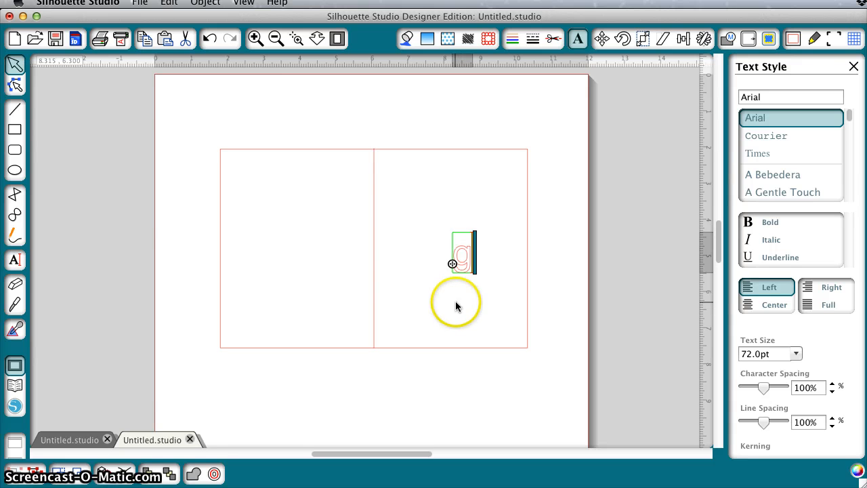
{"action": "left_click", "coordinate": [454, 306]}
Set the letter's font to HFF Floral Stencil and enlarge the flower to about 2.225 by 4.4 in within the right card panel.
{"action": "left_click", "coordinate": [461, 278]}
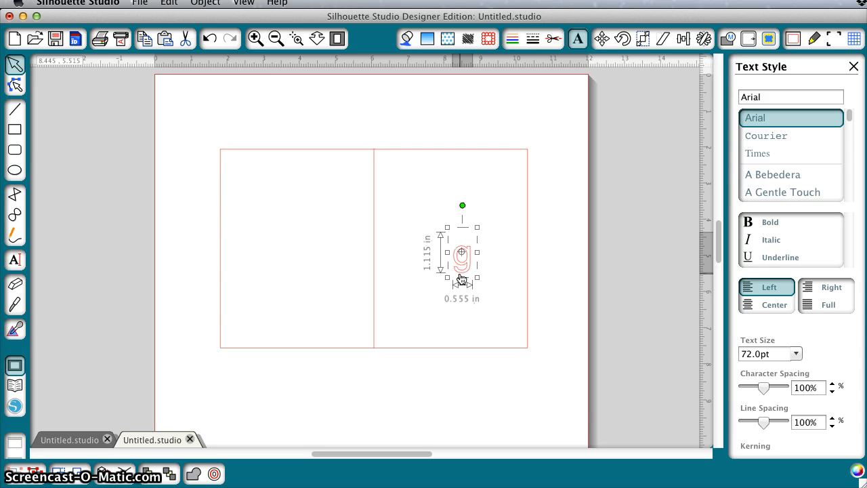
{"action": "double_click", "coordinate": [752, 98]}
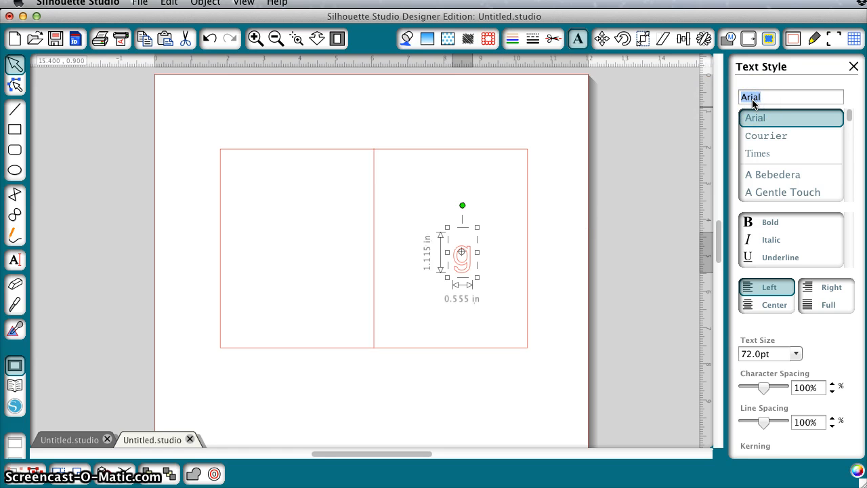
{"action": "type", "text": "hff flo"}
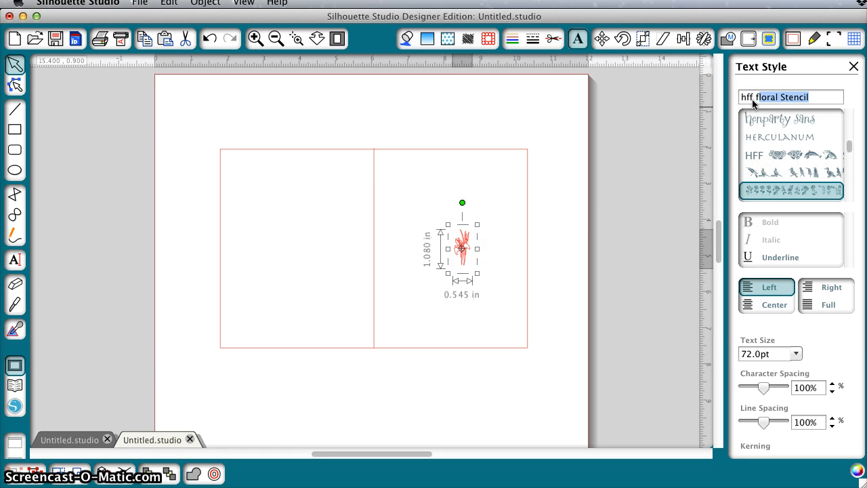
{"action": "left_click", "coordinate": [769, 192]}
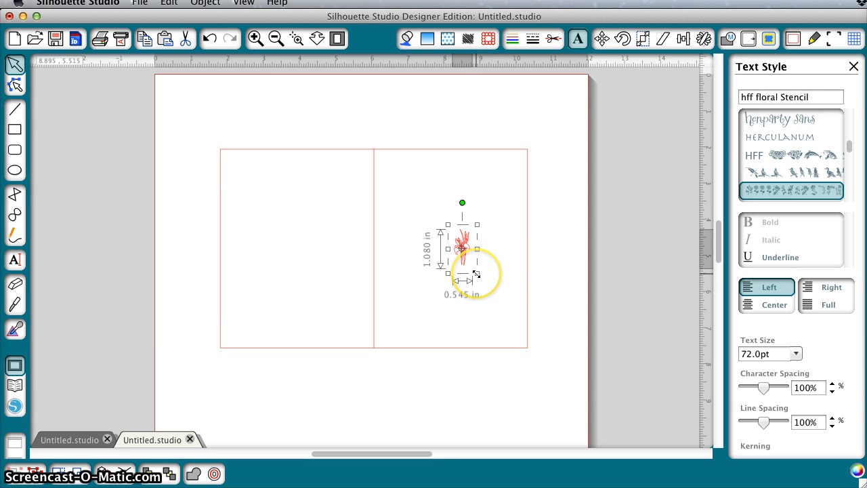
{"action": "left_click_drag", "start_coordinate": [477, 274], "coordinate": [527, 399]}
{"action": "left_click_drag", "start_coordinate": [491, 306], "coordinate": [465, 247]}
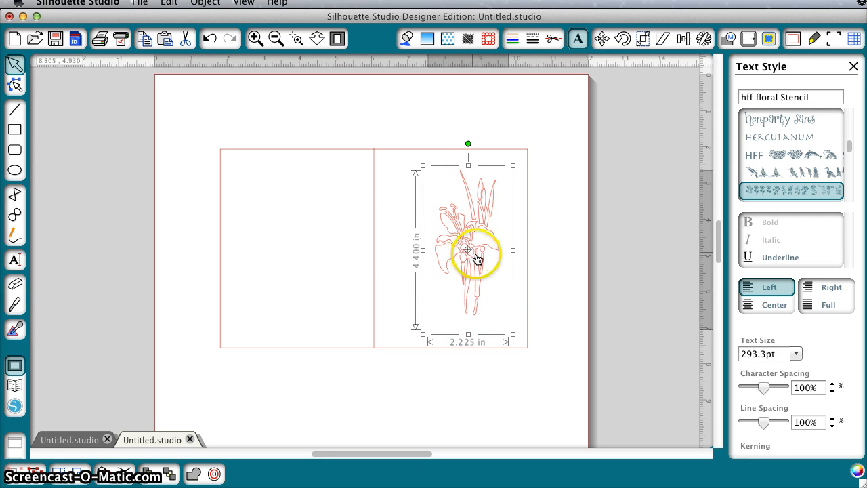
Apply a round external offset of 0.120 in around the flower.
{"action": "left_click", "coordinate": [748, 41]}
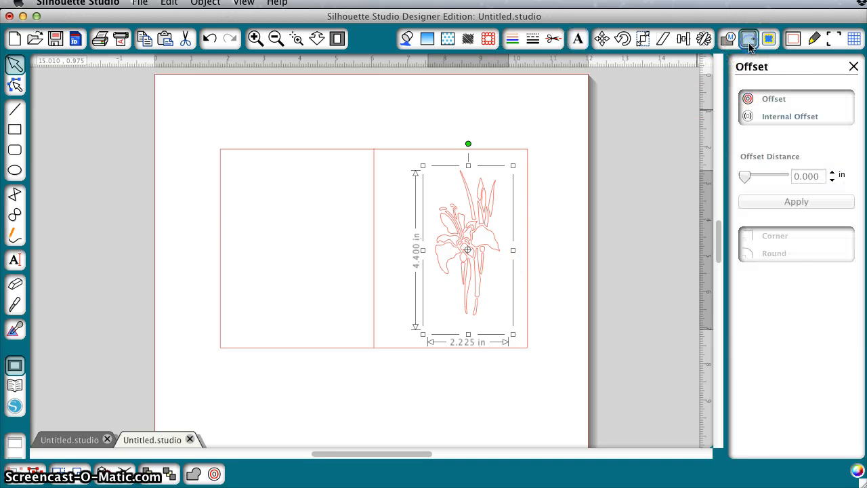
{"action": "left_click", "coordinate": [779, 99]}
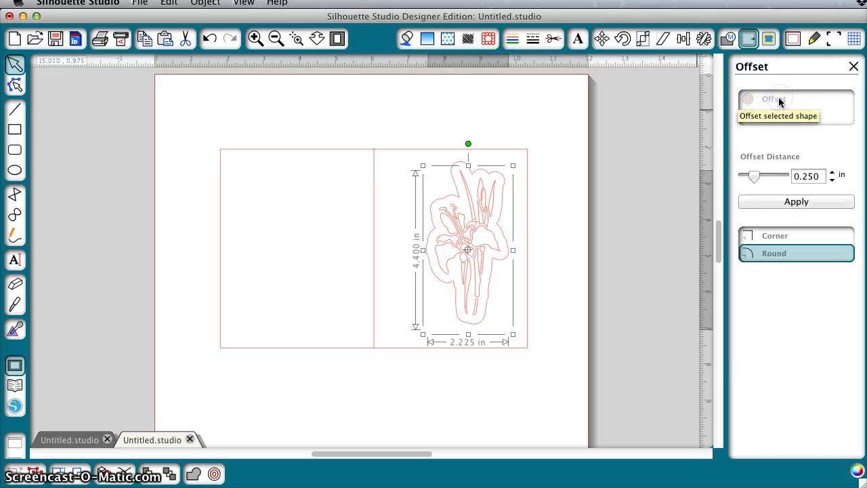
{"action": "left_click", "coordinate": [753, 177]}
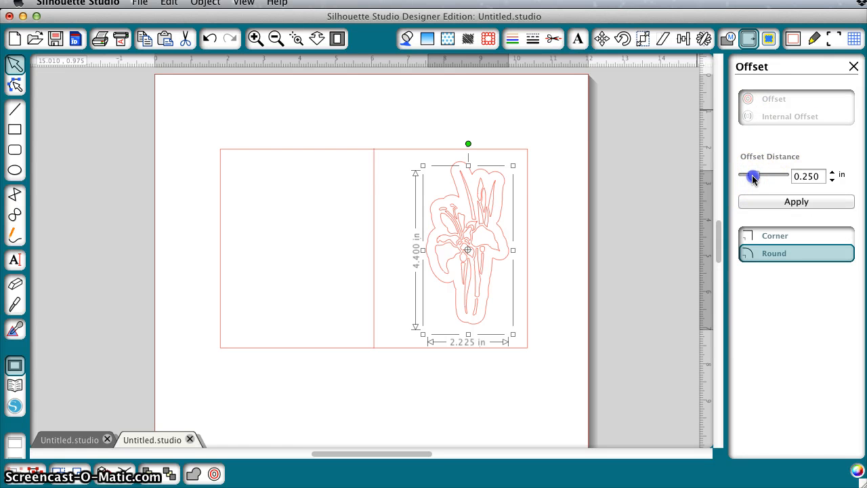
{"action": "left_click_drag", "start_coordinate": [753, 177], "coordinate": [748, 177]}
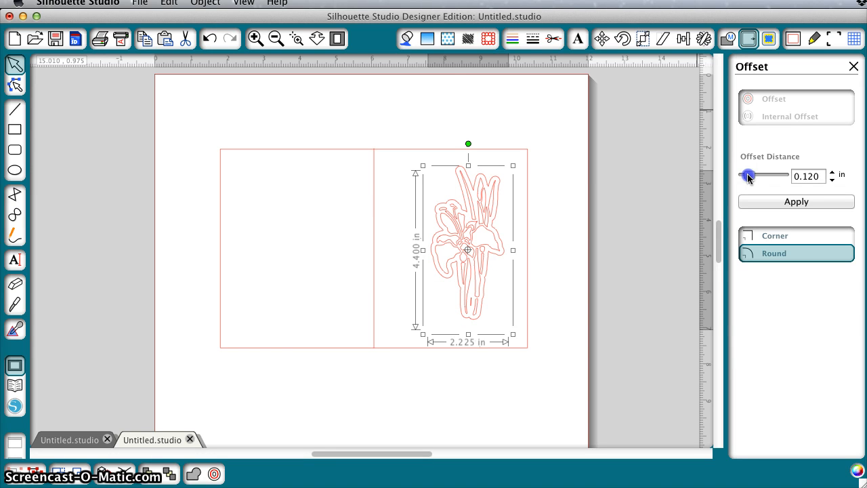
{"action": "left_click_drag", "start_coordinate": [748, 177], "coordinate": [749, 176]}
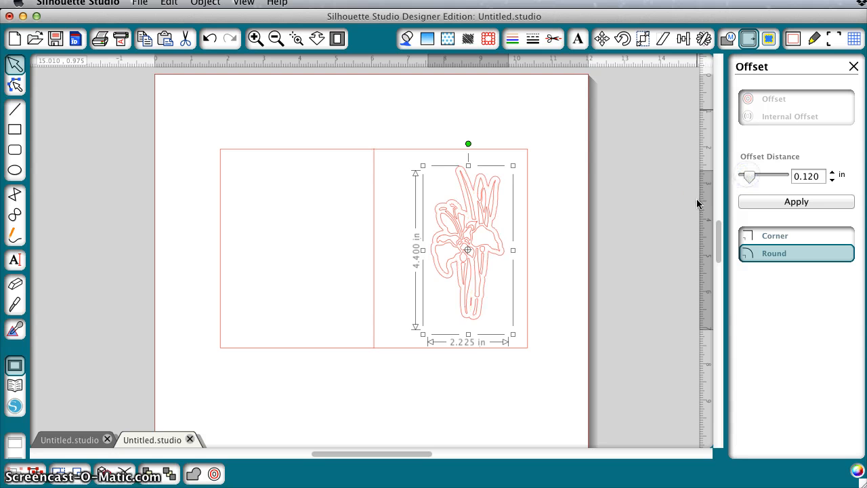
{"action": "left_click", "coordinate": [761, 201]}
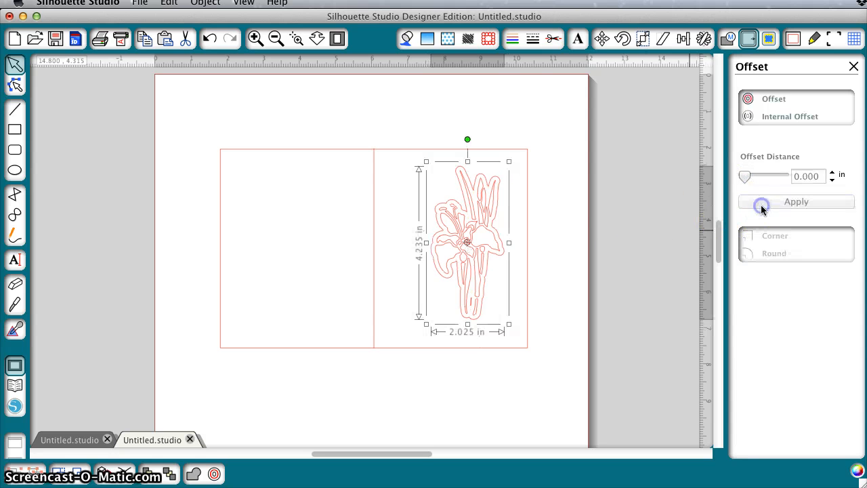
Group the flower with its offset outline and enlarge it to about 2.87 by 5.84 in, spanning the card's height against its right edge.
{"action": "left_click", "coordinate": [481, 221]}
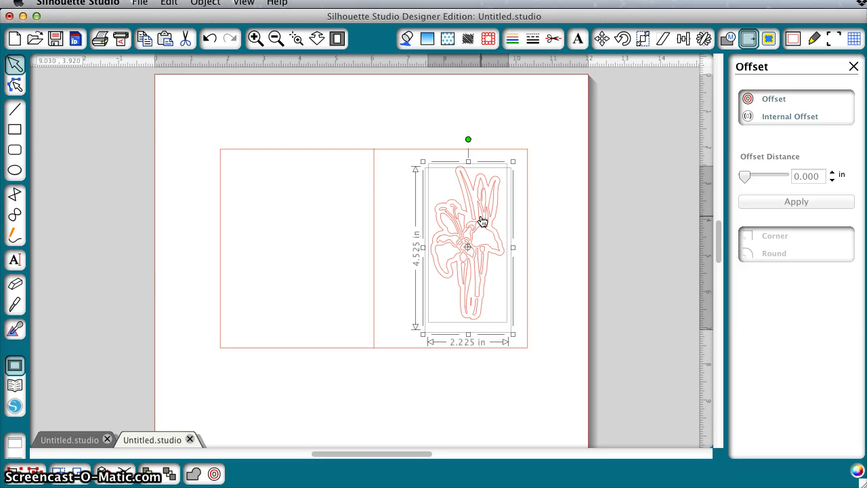
{"action": "left_click", "coordinate": [15, 472]}
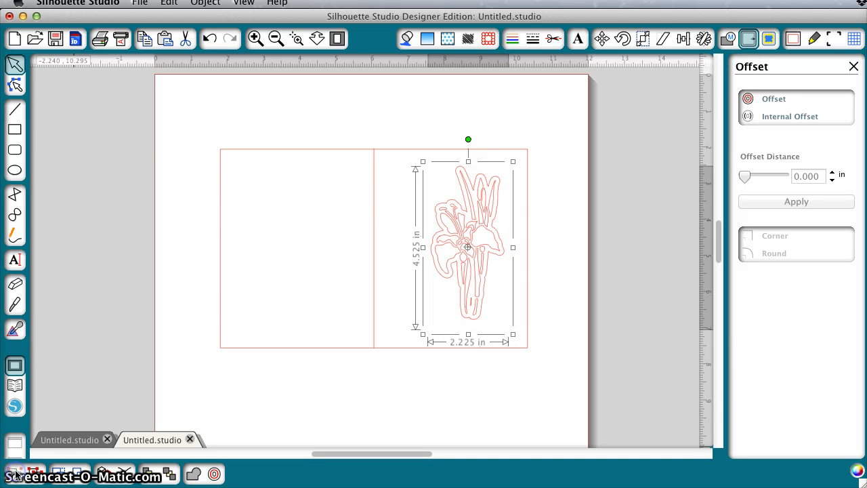
{"action": "left_click_drag", "start_coordinate": [491, 255], "coordinate": [488, 240]}
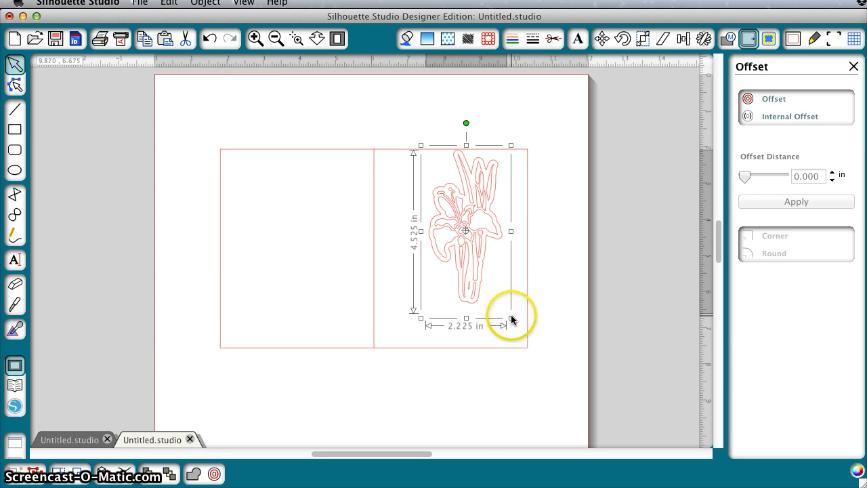
{"action": "left_click_drag", "start_coordinate": [511, 318], "coordinate": [526, 371]}
{"action": "left_click_drag", "start_coordinate": [497, 280], "coordinate": [499, 283]}
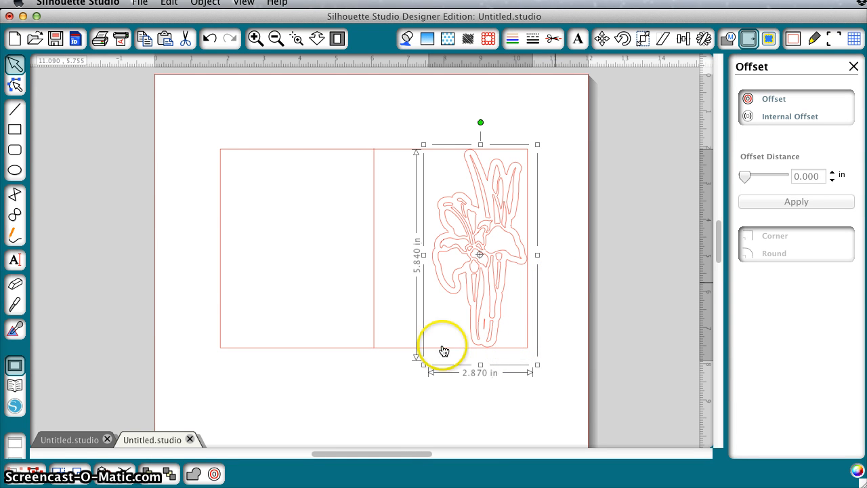
Ungroup the flower and its offset outline, then clear the selection.
{"action": "left_click", "coordinate": [35, 472]}
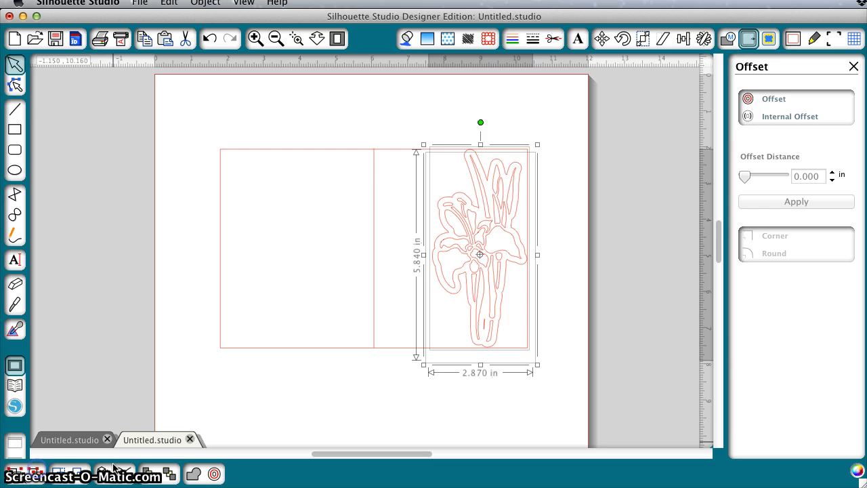
{"action": "left_click", "coordinate": [550, 156]}
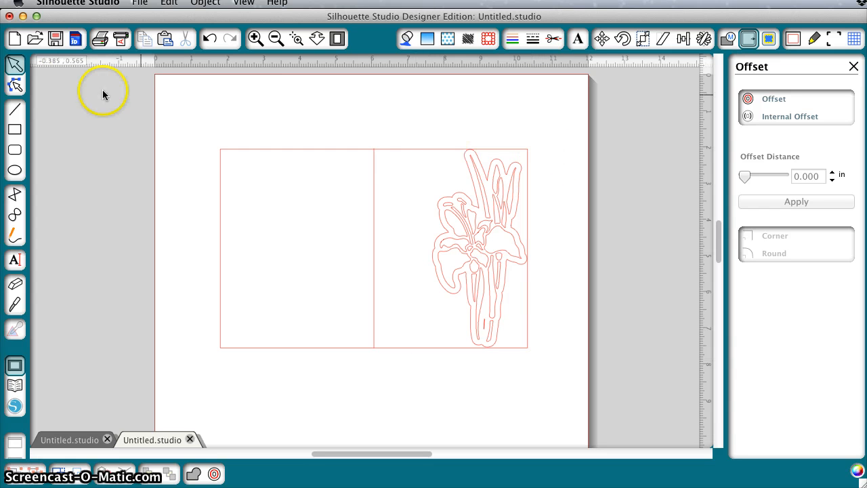
Add edit points to the card rectangle where the flower outline meets its top edge and its bottom edge.
{"action": "left_click", "coordinate": [15, 85]}
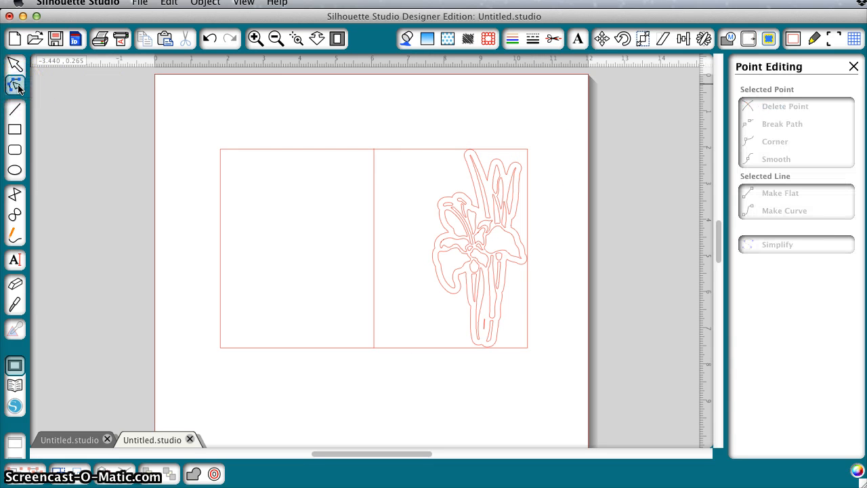
{"action": "left_click", "coordinate": [425, 149]}
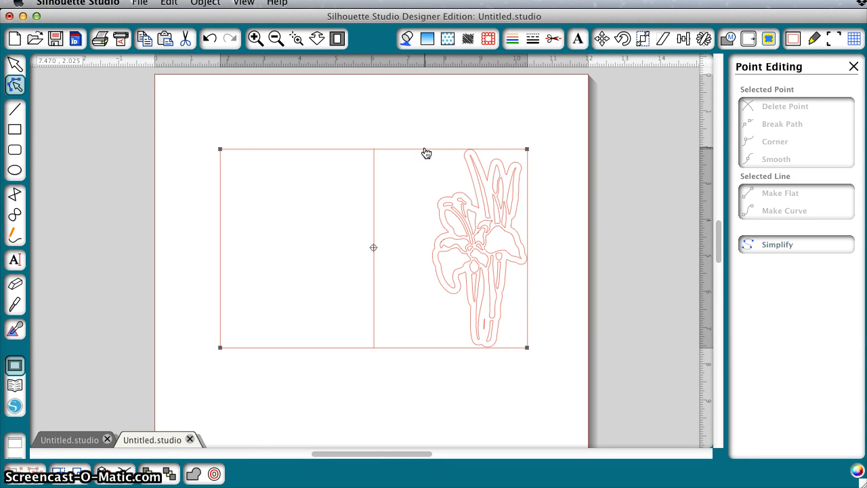
{"action": "left_click", "coordinate": [469, 149]}
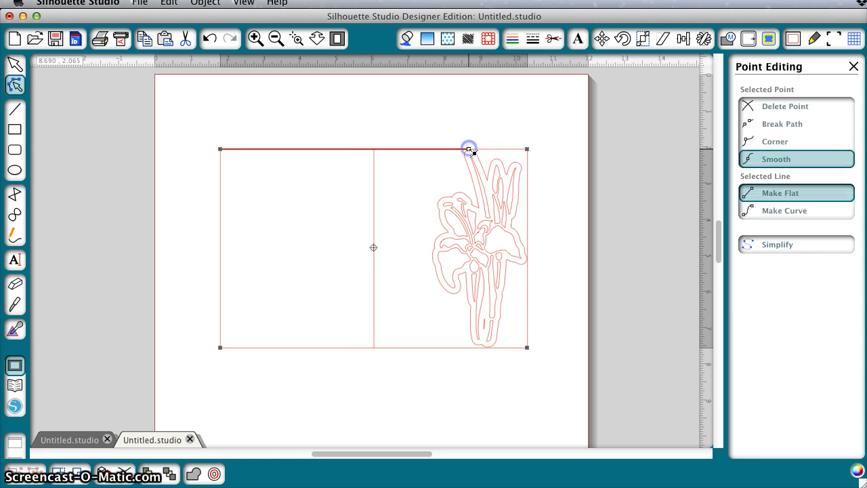
{"action": "left_click", "coordinate": [493, 230]}
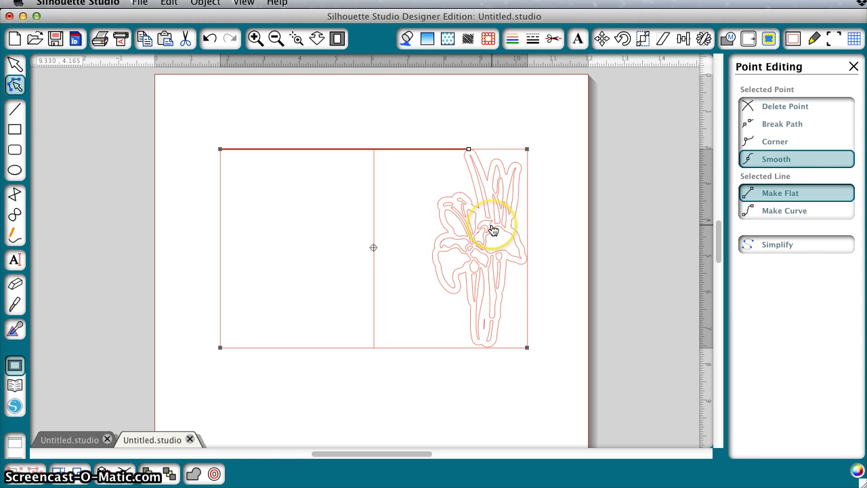
{"action": "left_click", "coordinate": [488, 348]}
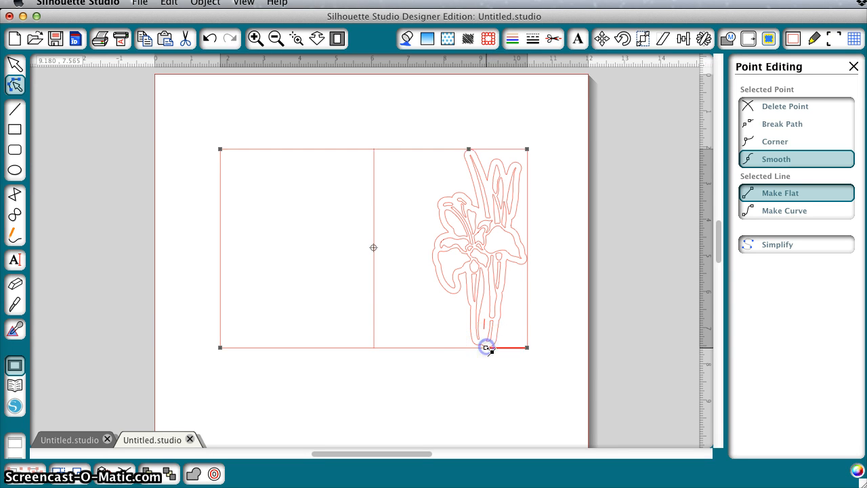
Delete the card rectangle's two right corner points so its right edge runs through the flower.
{"action": "left_click", "coordinate": [527, 348]}
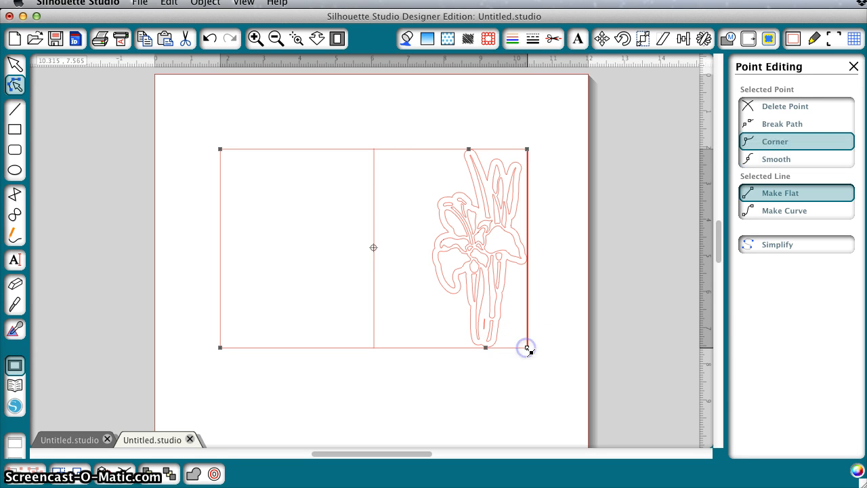
{"action": "left_click", "coordinate": [781, 109]}
{"action": "left_click", "coordinate": [781, 109]}
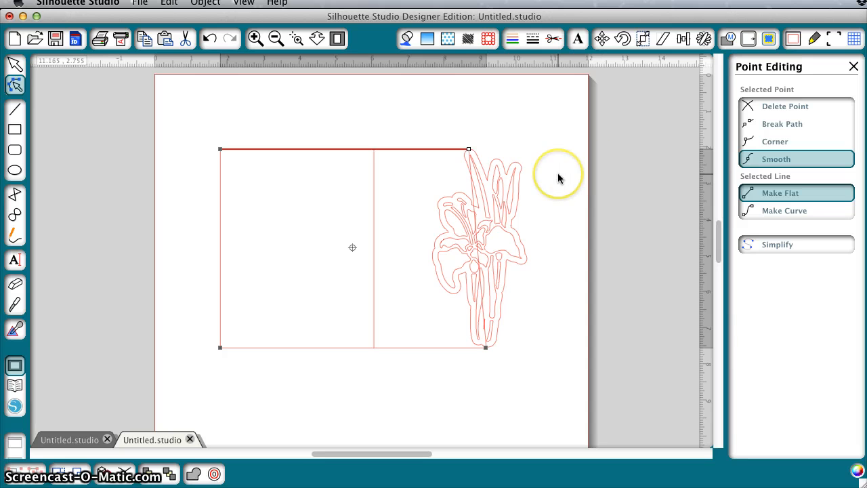
Leave point editing and weld the card rectangle to the flower's offset outline.
{"action": "left_click", "coordinate": [525, 173]}
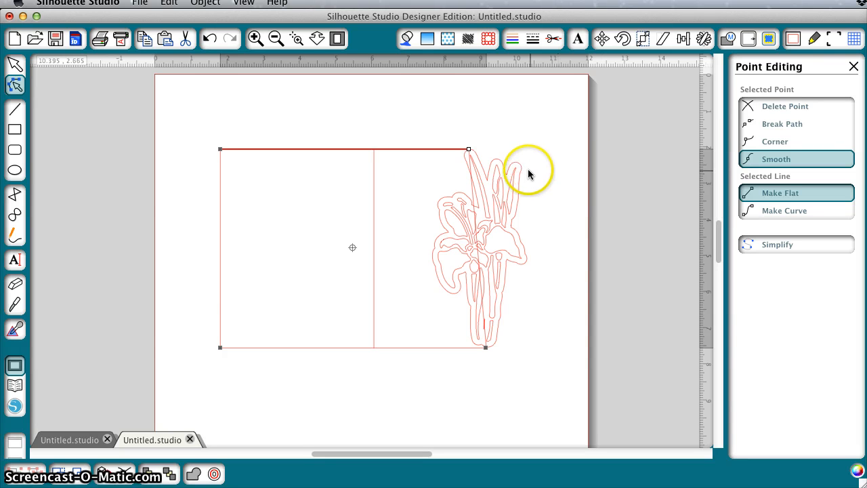
{"action": "left_click", "coordinate": [219, 138]}
{"action": "left_click", "coordinate": [15, 63]}
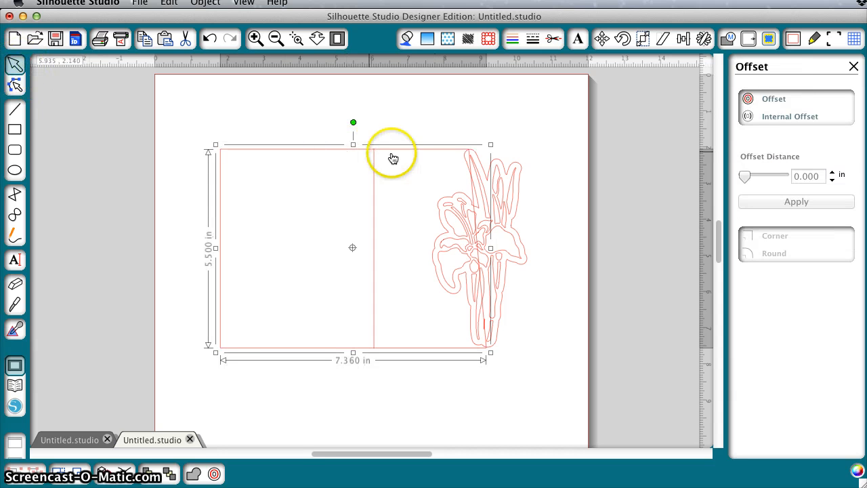
{"action": "left_click", "coordinate": [526, 170], "text": "shift"}
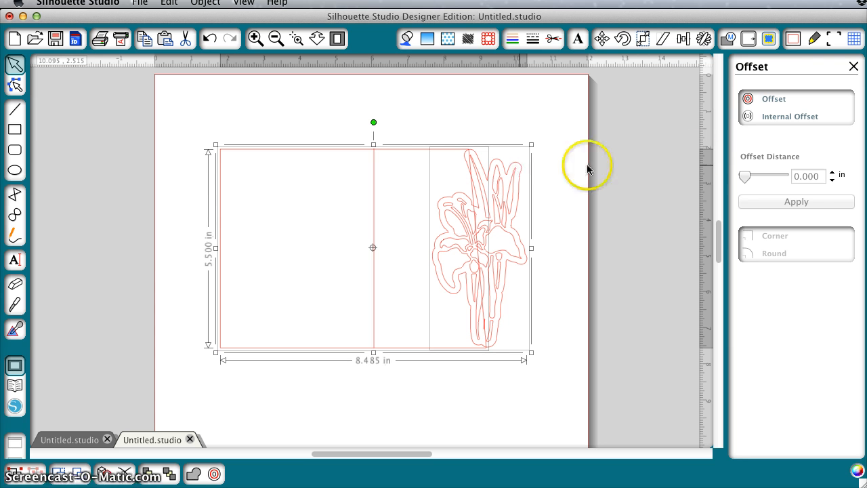
{"action": "left_click", "coordinate": [730, 42]}
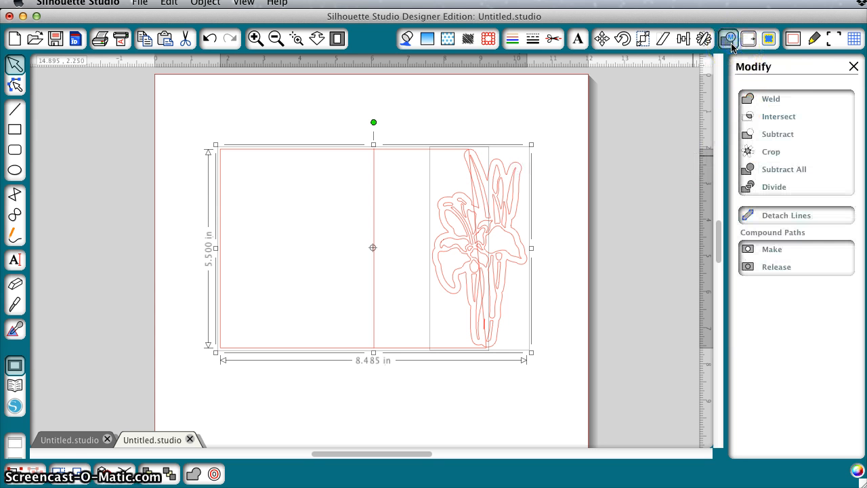
{"action": "left_click", "coordinate": [772, 99]}
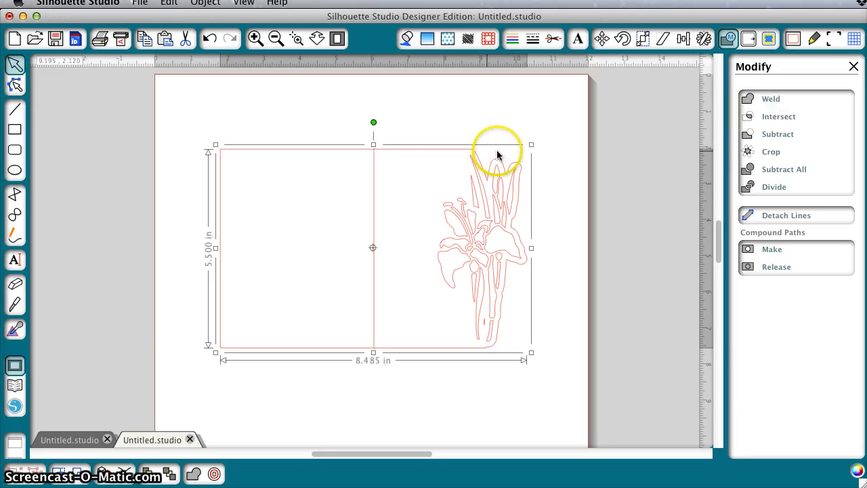
Subtract the inner flower design from the welded card shape.
{"action": "left_click", "coordinate": [494, 218]}
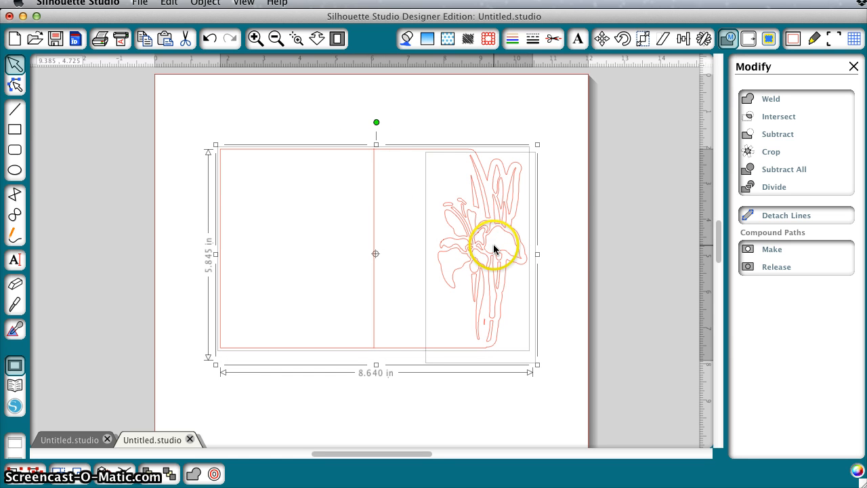
{"action": "left_click", "coordinate": [777, 134]}
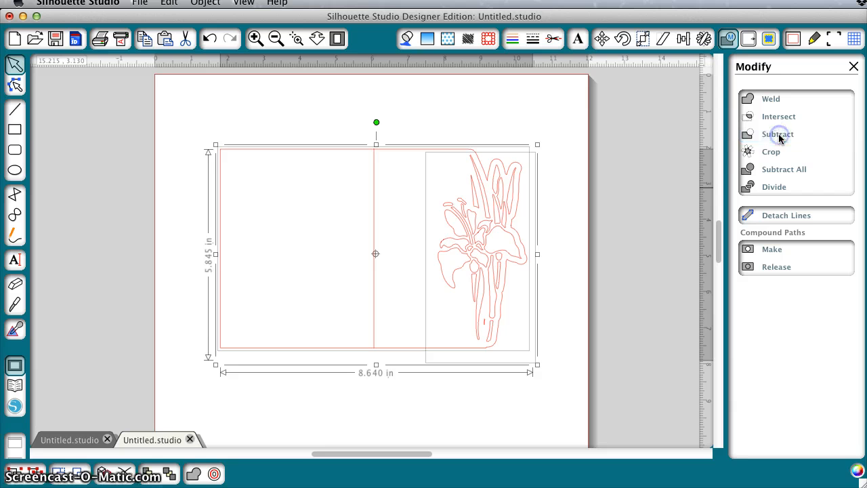
Preview the card's cutouts with a yellow fill, then make the fill transparent again and clear the selection.
{"action": "left_click", "coordinate": [413, 157]}
{"action": "left_click", "coordinate": [406, 38]}
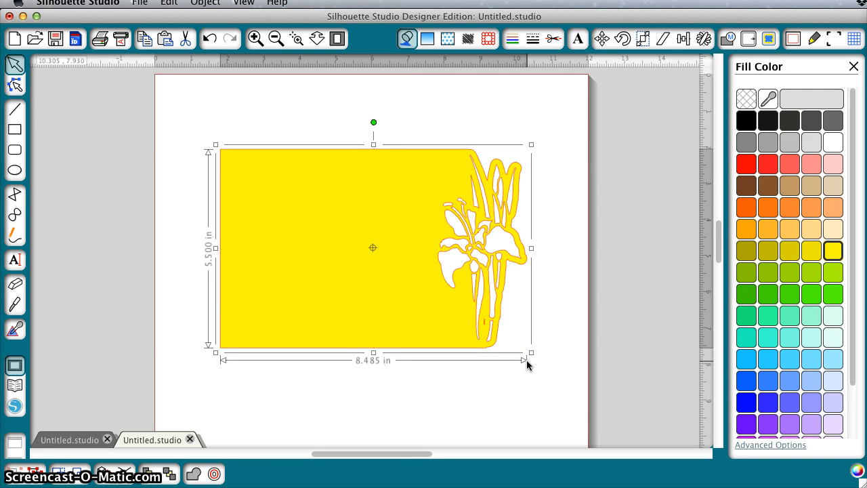
{"action": "left_click", "coordinate": [545, 352]}
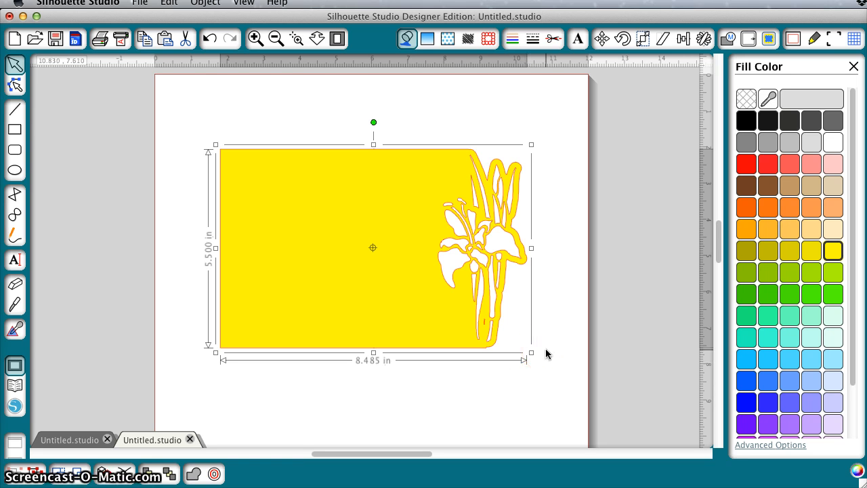
{"action": "left_click", "coordinate": [746, 98]}
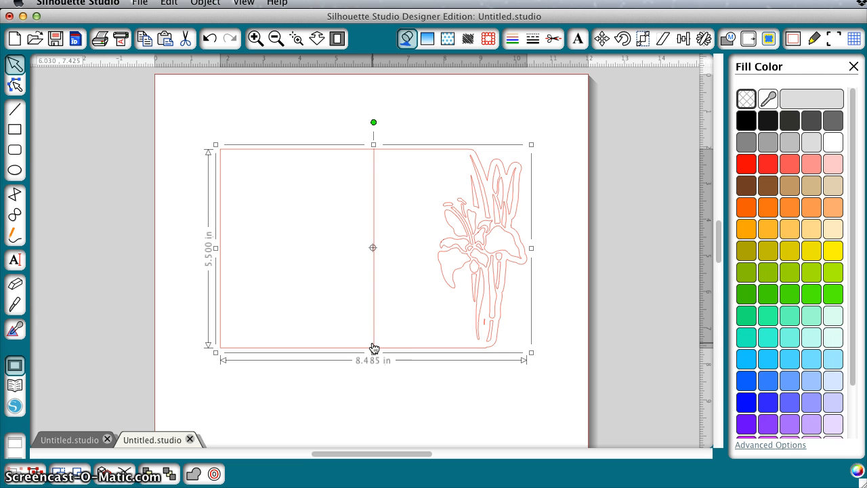
{"action": "left_click", "coordinate": [382, 380]}
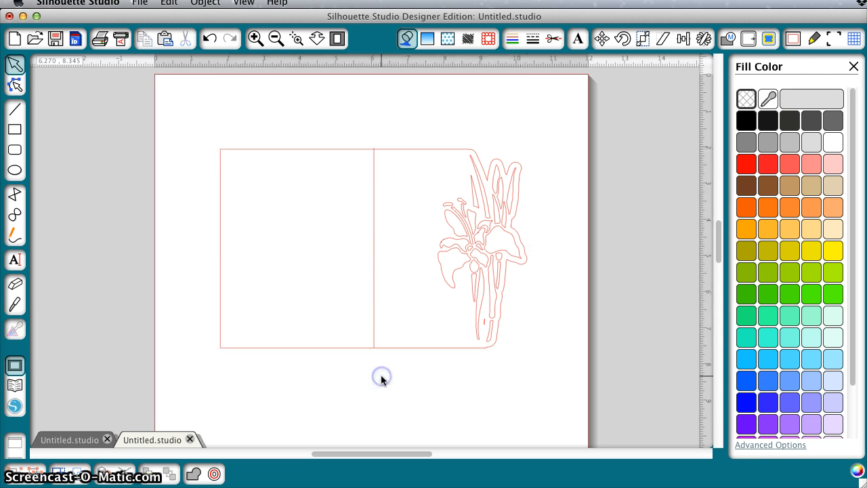